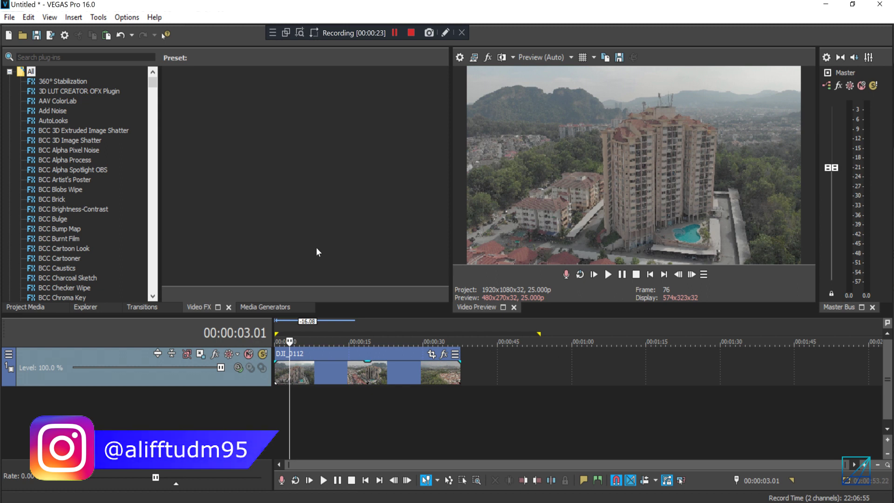
- Select the DJI_0112 clip and play it from 00:00:04.15 to about 00:00:05.19
click(301, 381)
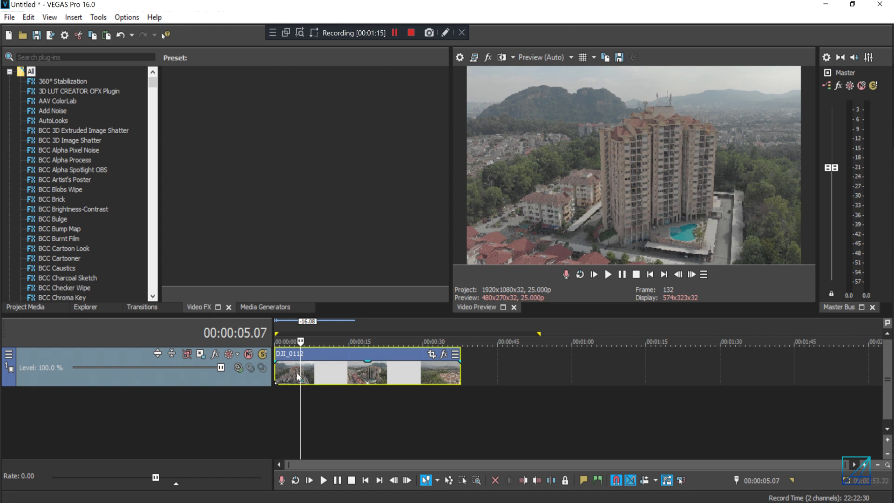
click(297, 372)
key(space)
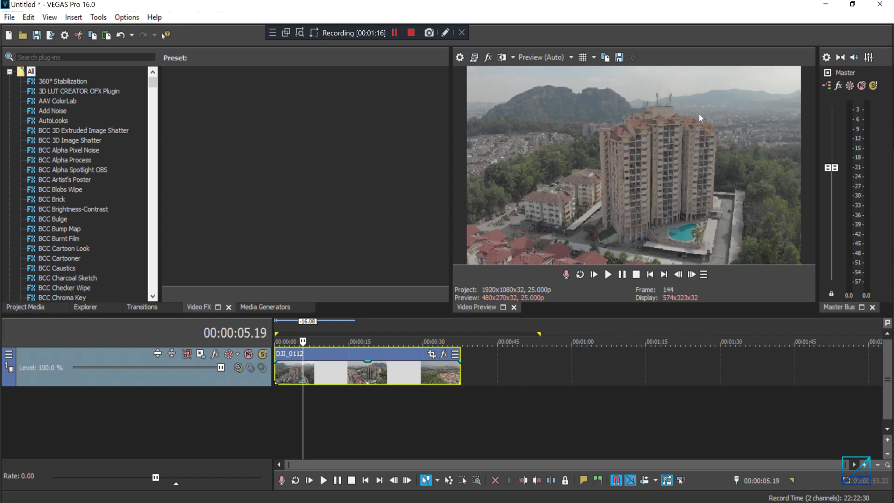
- Open Pan/Crop for DJI_0112 and add a position keyframe at 00:00:07.02
click(432, 355)
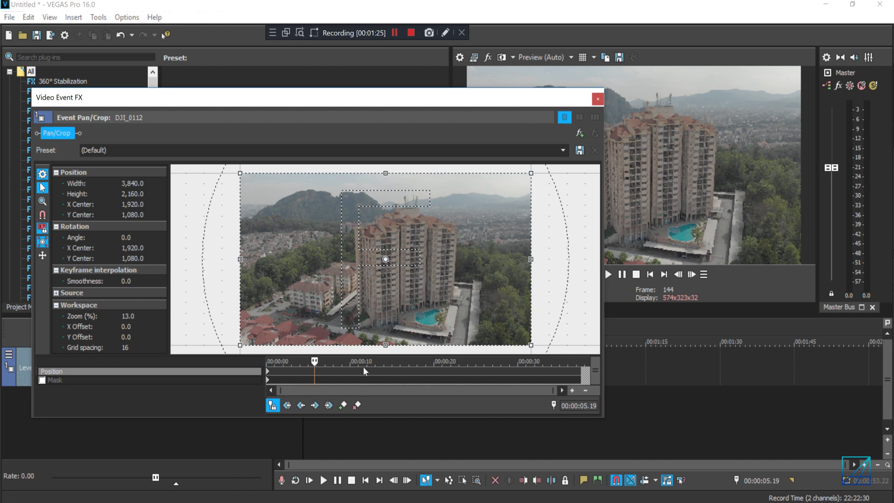
drag(316, 362, 328, 361)
click(316, 368)
drag(314, 362, 326, 362)
click(344, 406)
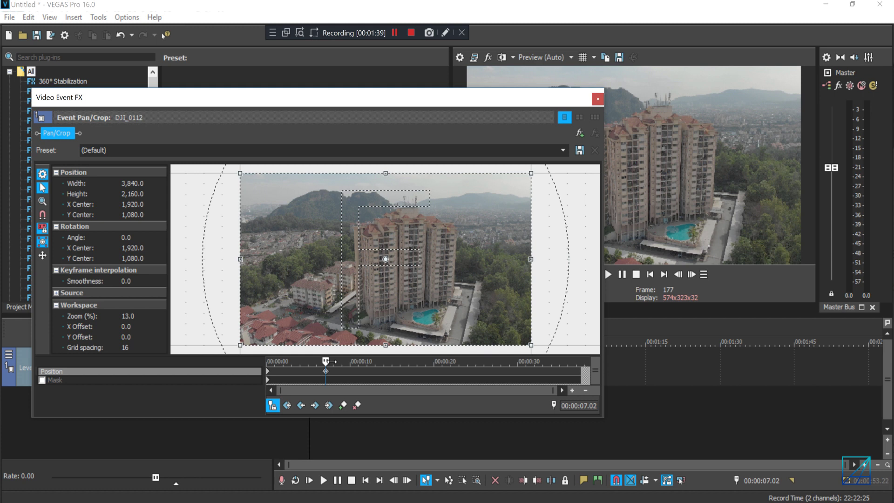
- Add a second position keyframe at 00:00:08.07
drag(325, 362, 336, 362)
scroll(355, 381, up, 3)
click(345, 406)
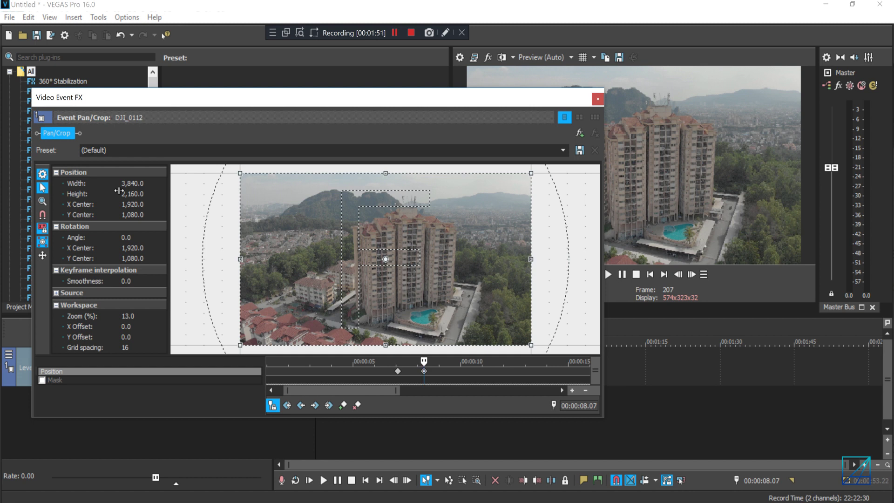
- Set the 08.07 keyframe's Width to 1920 and shift the crop up-right onto the tower tops
click(130, 187)
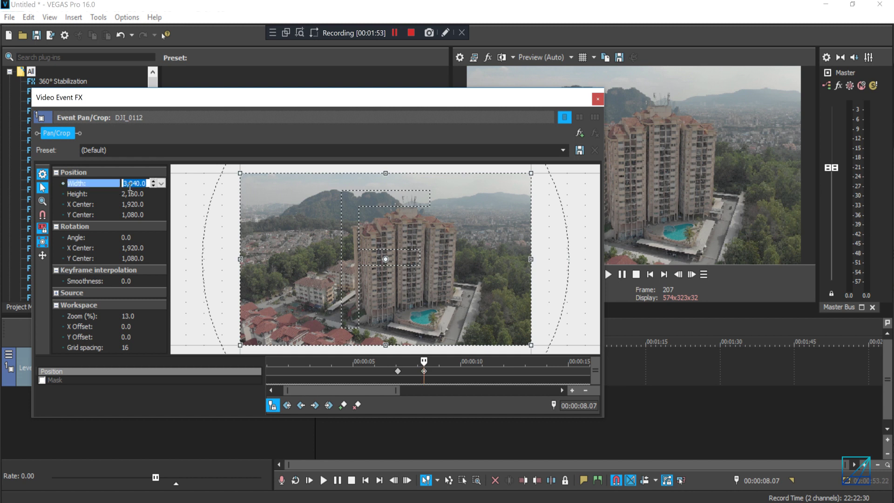
text(1920)
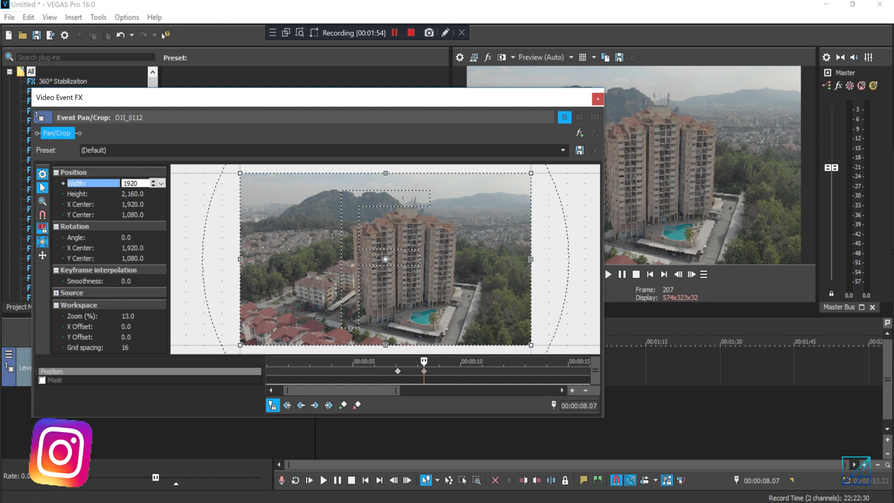
key(Return)
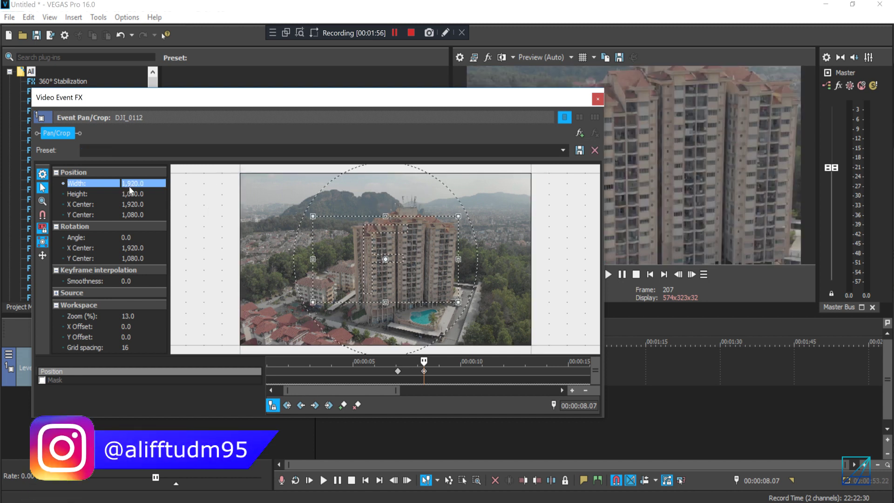
mouse_move(274, 100)
mouse_down()
mouse_move(394, 206)
mouse_move(462, 358)
mouse_move(278, 131)
mouse_move(266, 84)
mouse_up()
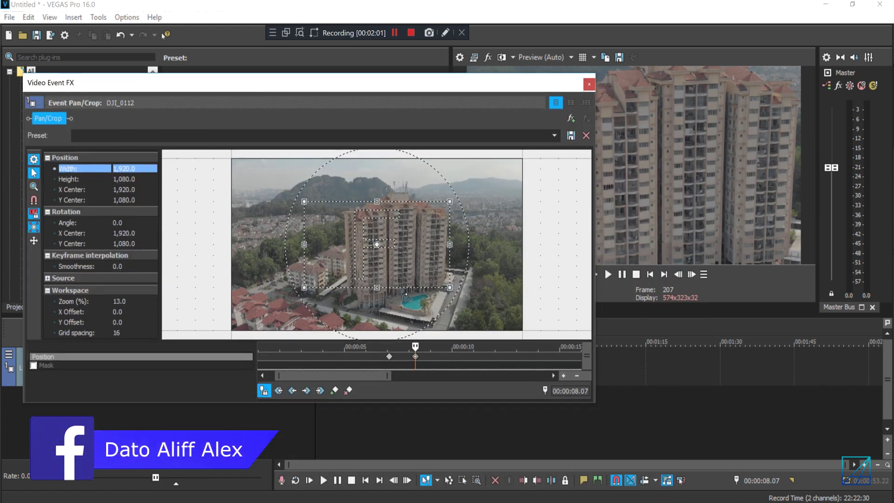
click(416, 357)
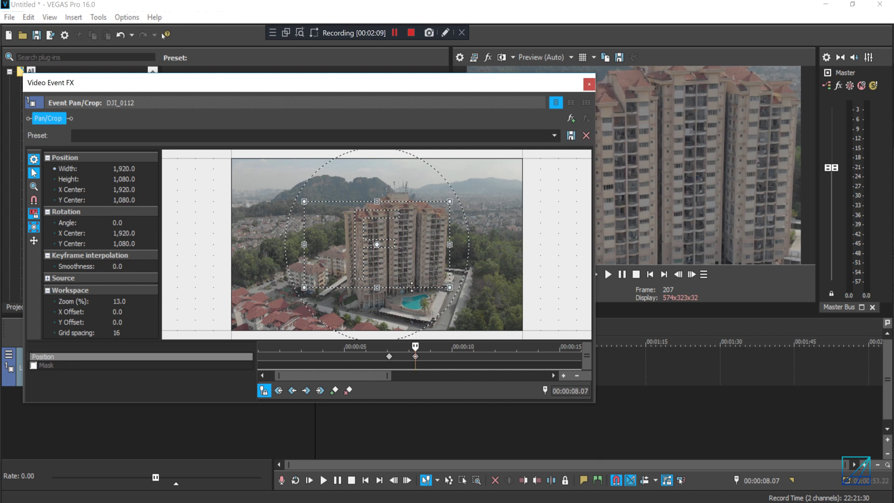
drag(454, 257, 464, 241)
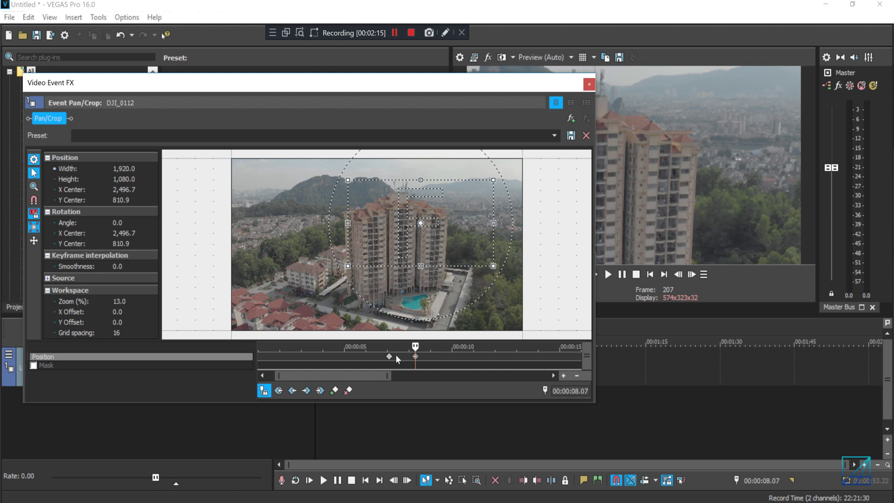
- Give the 00:00:07.02 keyframe Smooth interpolation
click(390, 356)
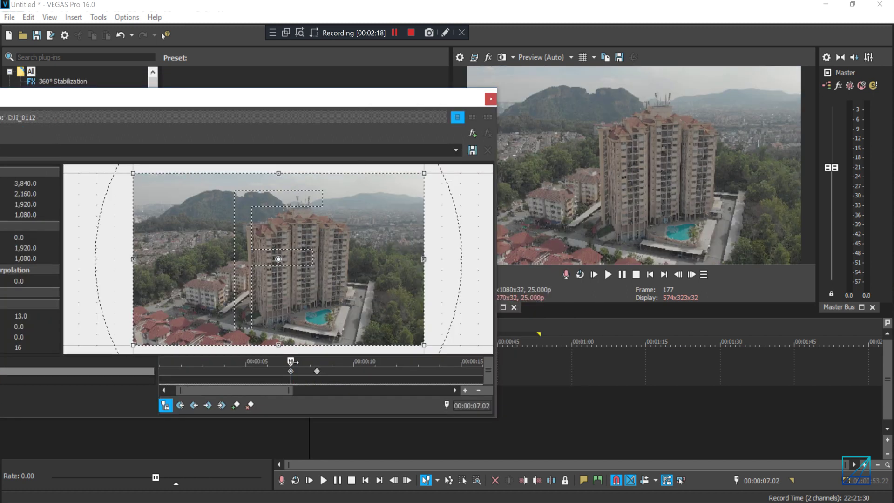
drag(291, 360, 304, 361)
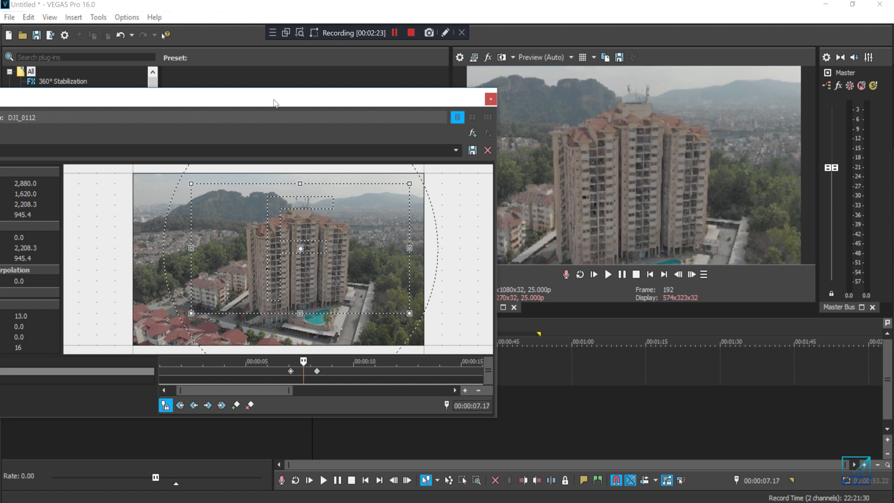
drag(276, 98, 411, 95)
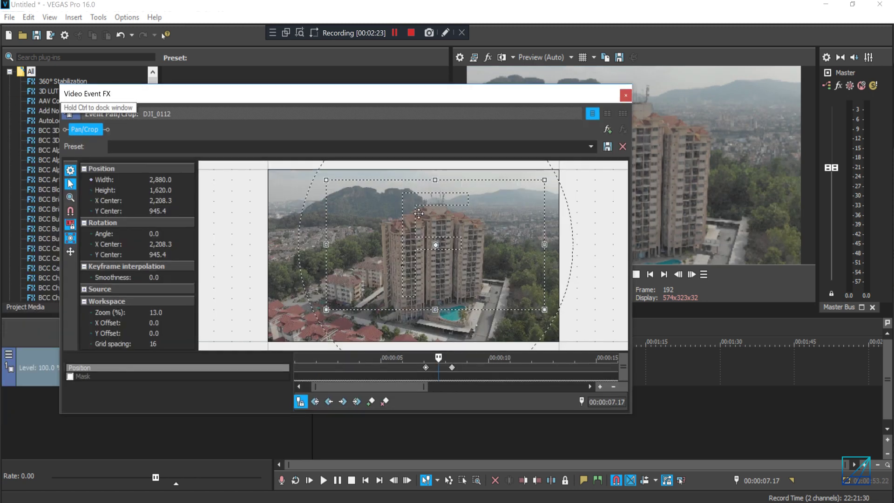
click(426, 368)
right_click(426, 368)
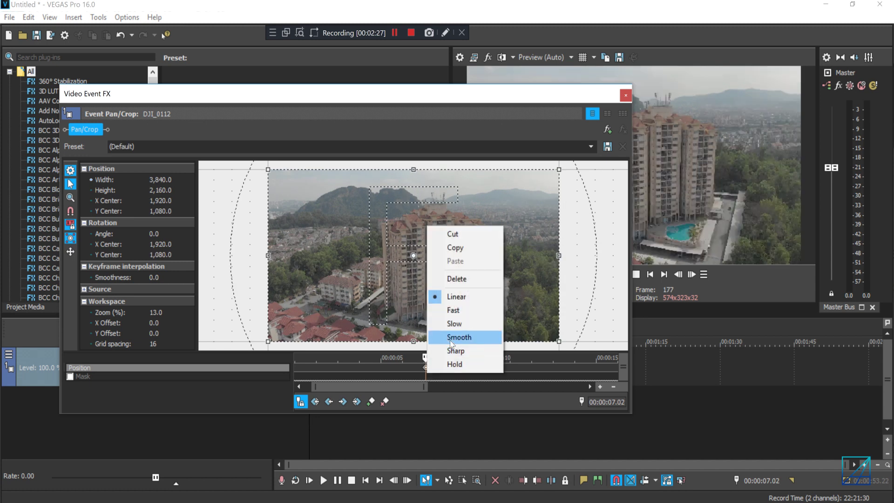
click(448, 335)
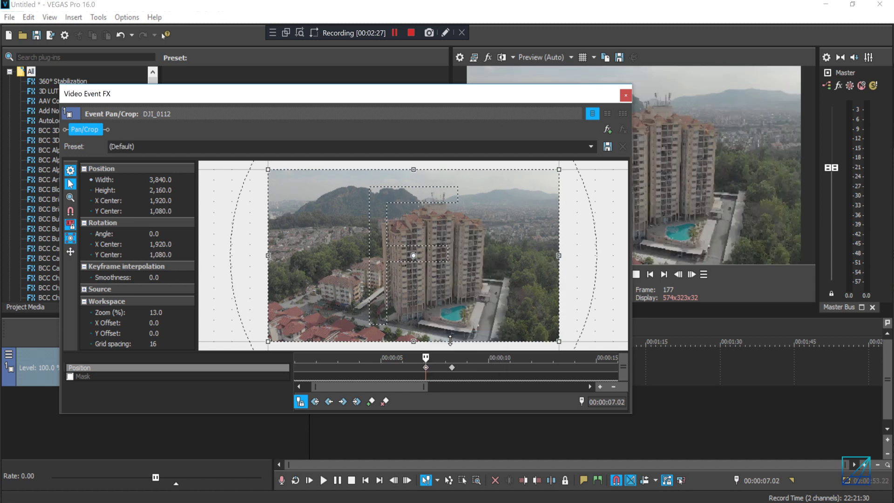
- Give the 00:00:08.07 keyframe Slow interpolation
click(452, 368)
right_click(452, 367)
click(514, 332)
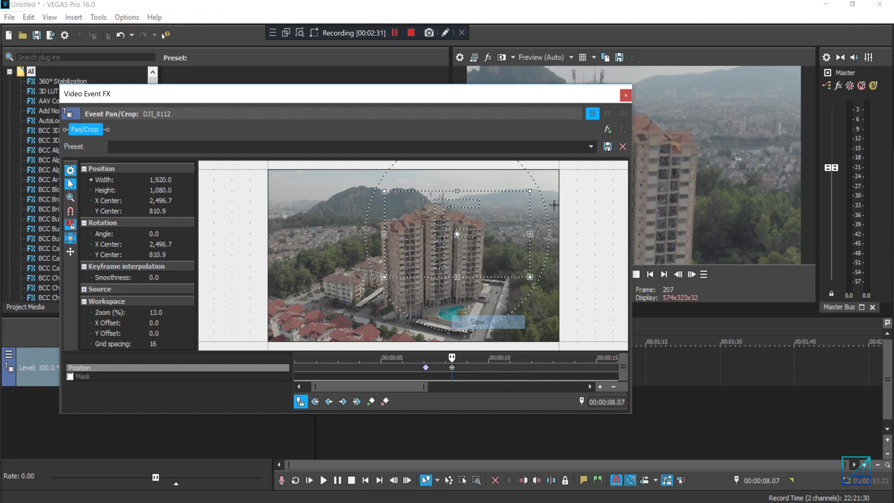
- Close Pan/Crop and preview the snap zoom from 00:00:06.21
click(623, 97)
scroll(336, 369, up, 2)
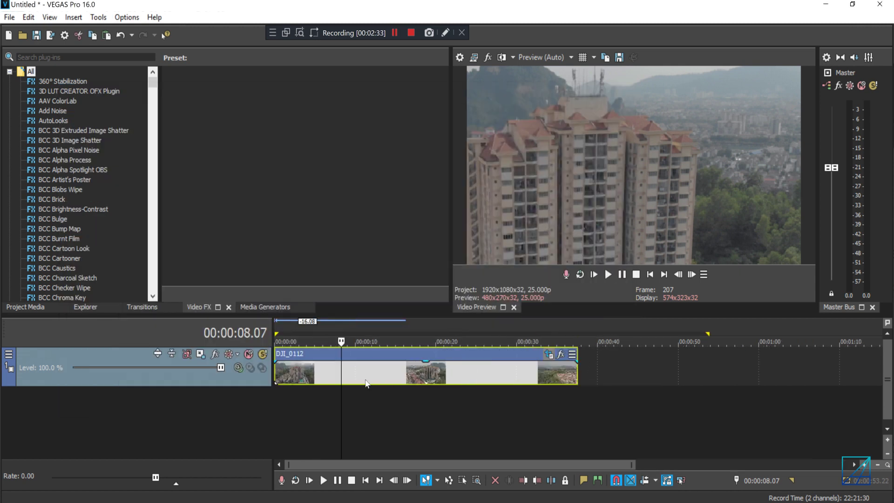
click(336, 370)
click(330, 371)
click(329, 370)
key(space)
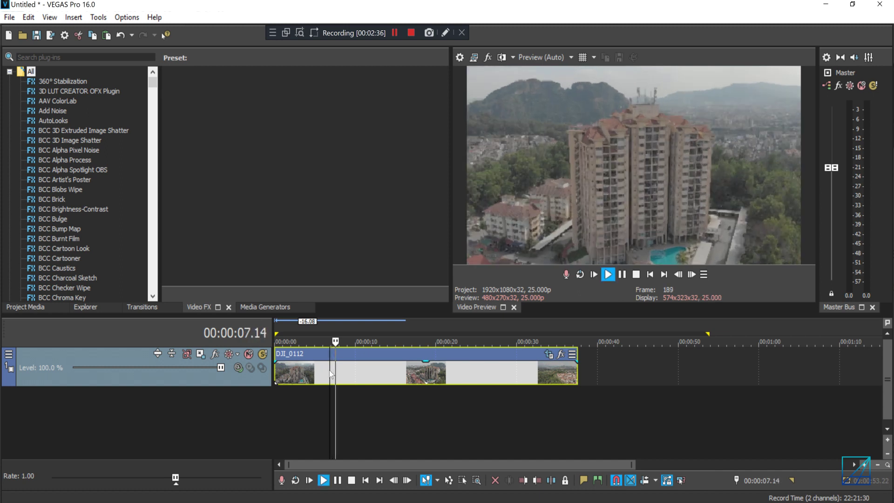
key(space)
key(space)
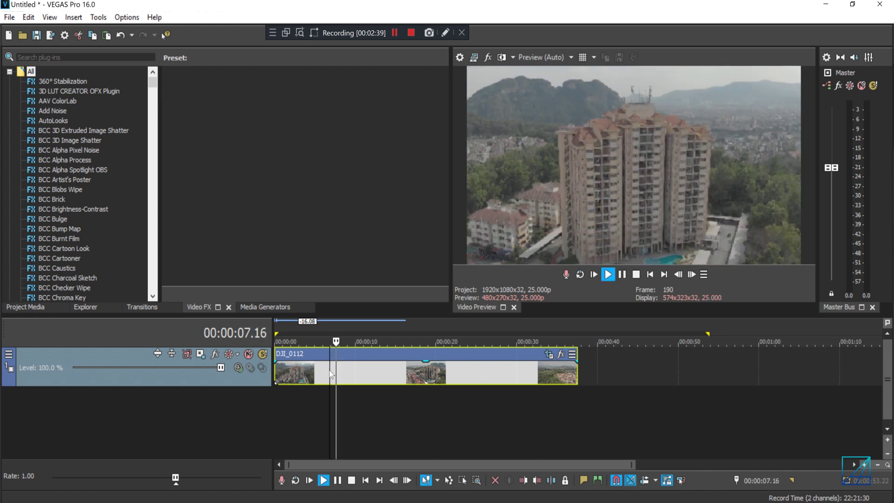
key(space)
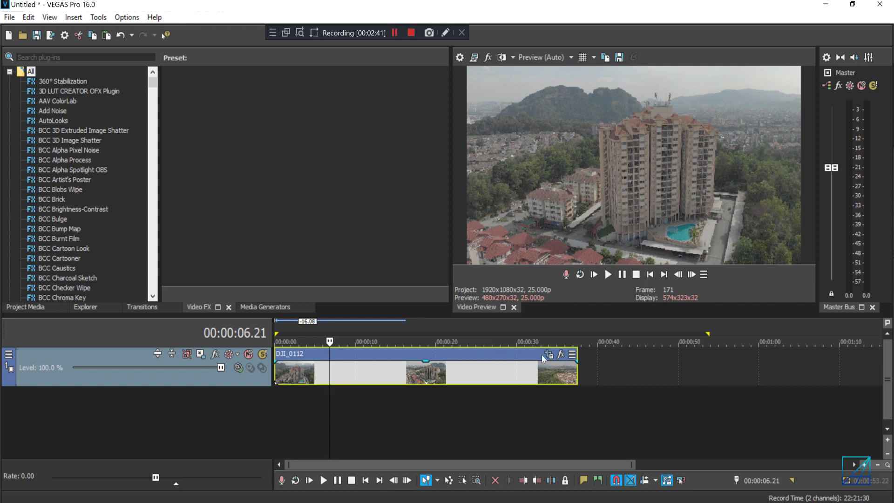
- Move the second Pan/Crop keyframe earlier to quicken the zoom, then preview from 06.21
click(561, 354)
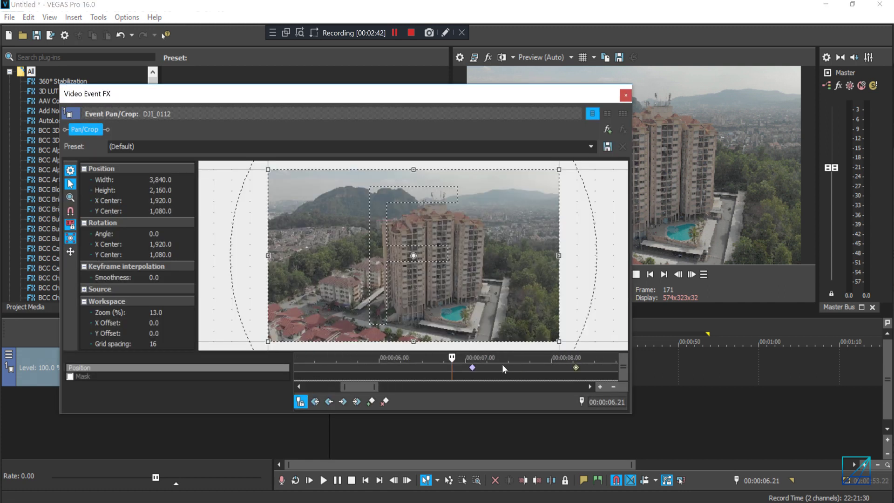
drag(513, 371, 484, 369)
click(463, 369)
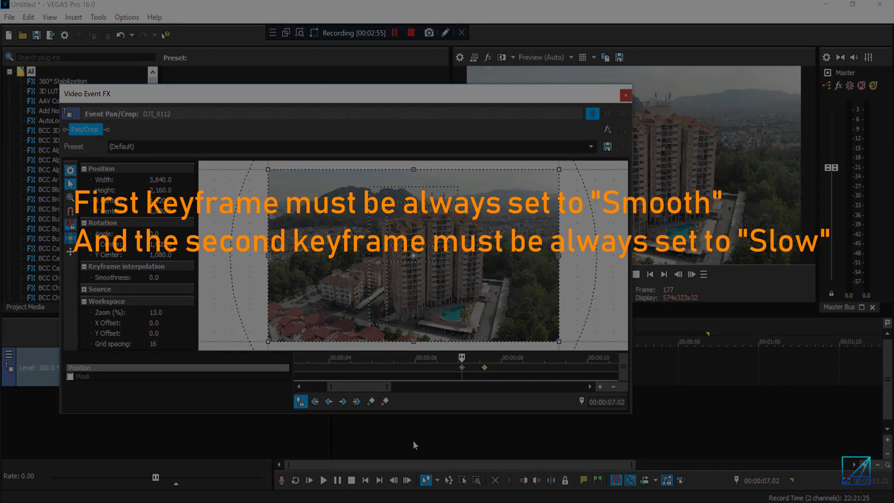
click(625, 95)
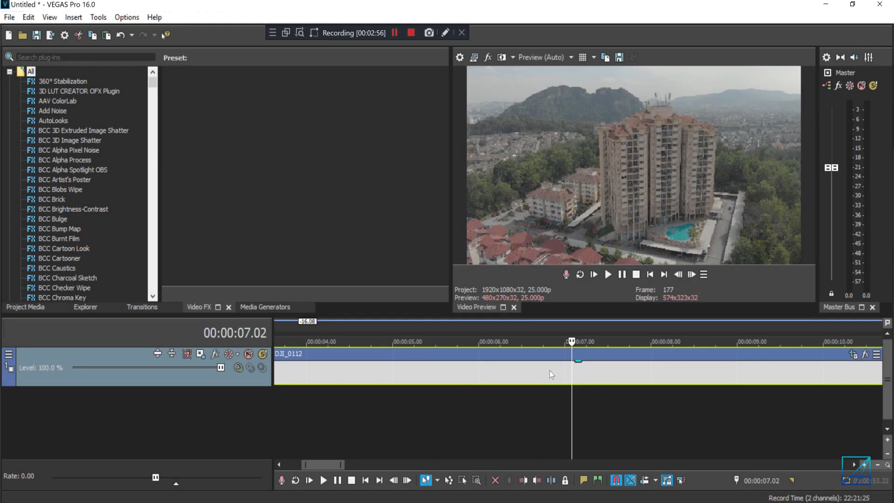
click(549, 370)
key(space)
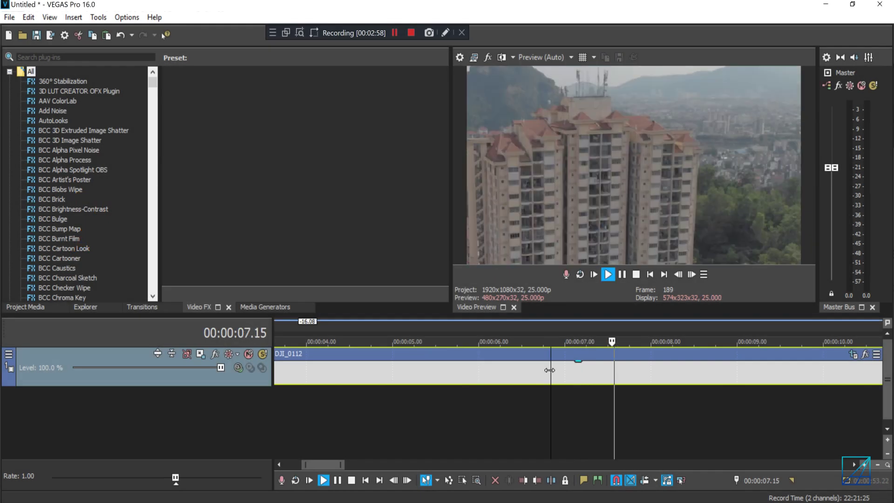
click(549, 370)
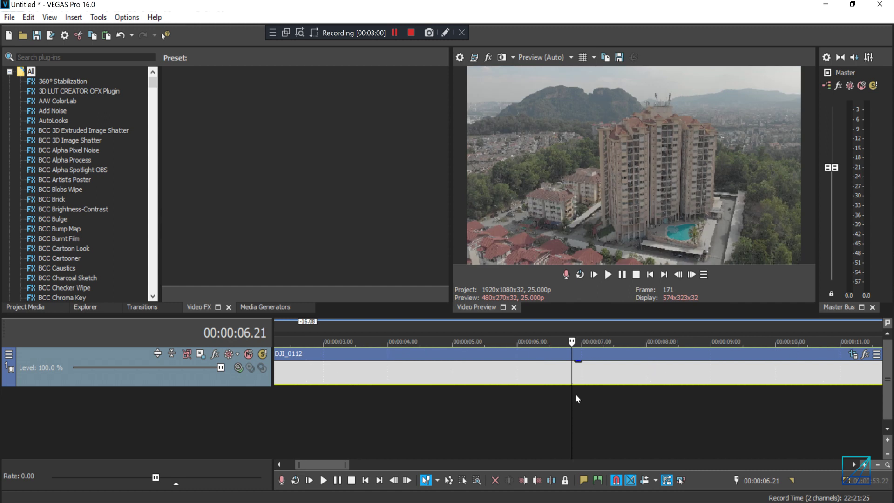
- Show the video bus track with Ctrl+Shift+B and insert a Video Supersampling envelope on it
scroll(575, 394, down, 2)
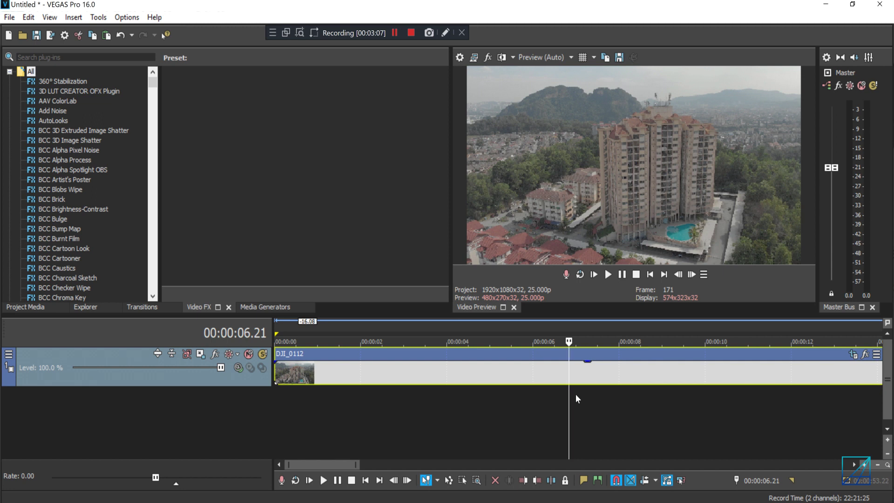
key(ctrl+shift+b)
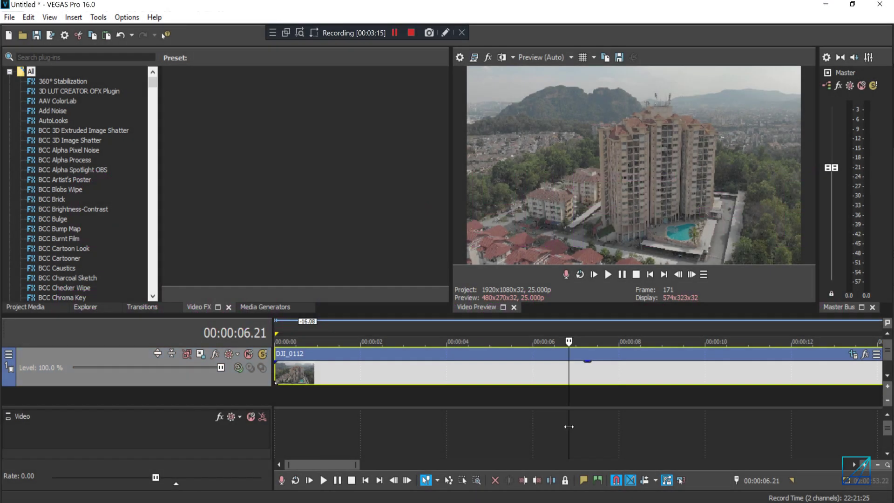
scroll(532, 431, down, 2)
right_click(495, 426)
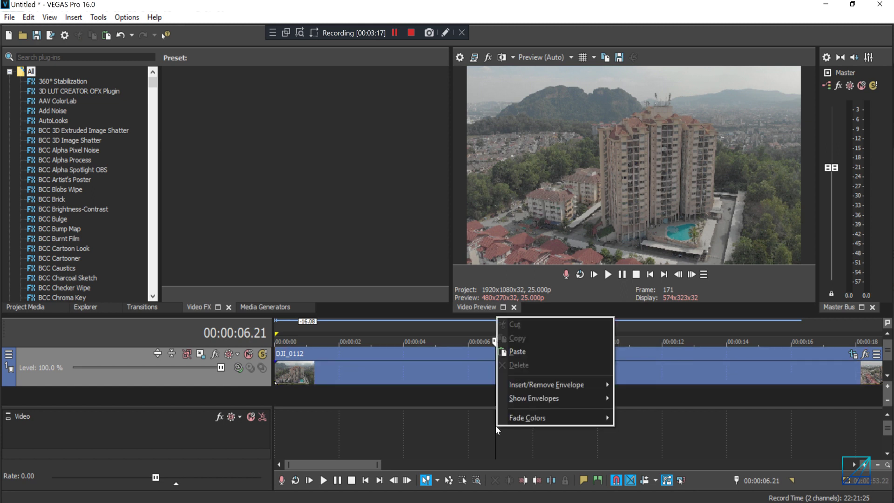
mouse_move(516, 422)
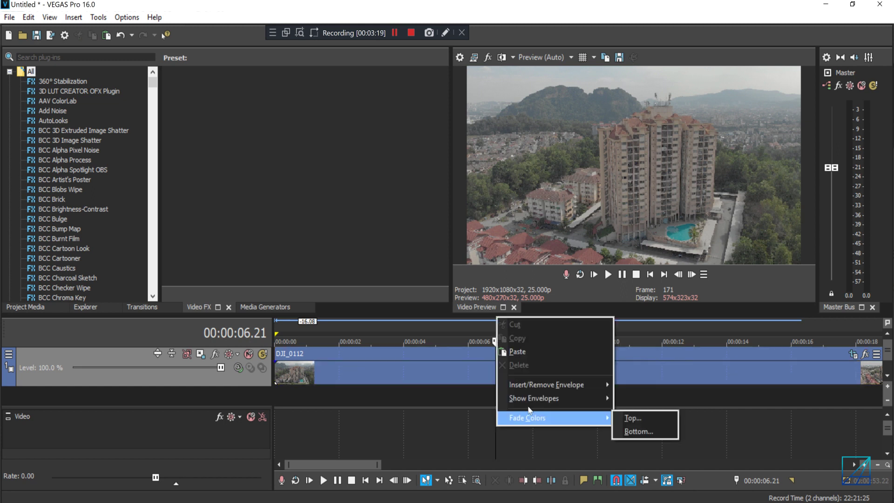
mouse_move(546, 382)
click(657, 423)
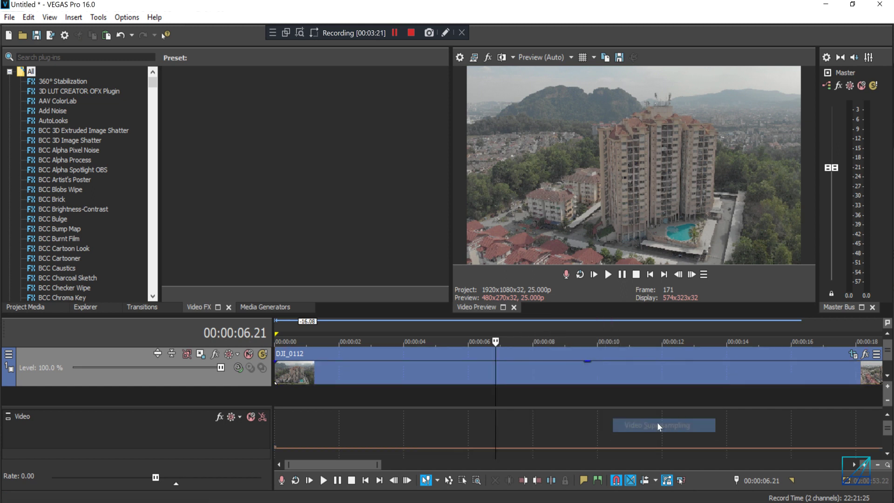
scroll(577, 448, up, 3)
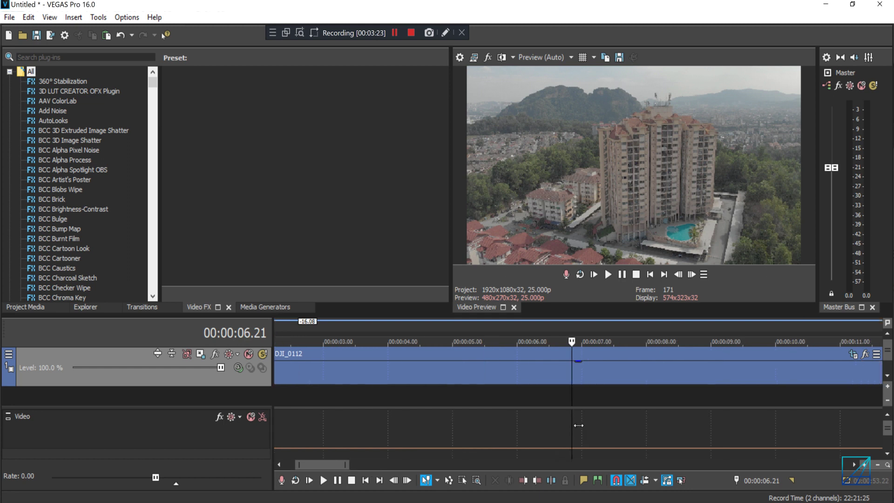
- Raise the supersampling envelope point at 00:00:07.11 via Set To (entering 120), then preview from 07.03
drag(578, 426, 553, 452)
scroll(622, 451, up, 1)
scroll(622, 451, up, 1)
right_click(550, 448)
right_click(549, 447)
right_click(549, 446)
click(588, 286)
text(120)
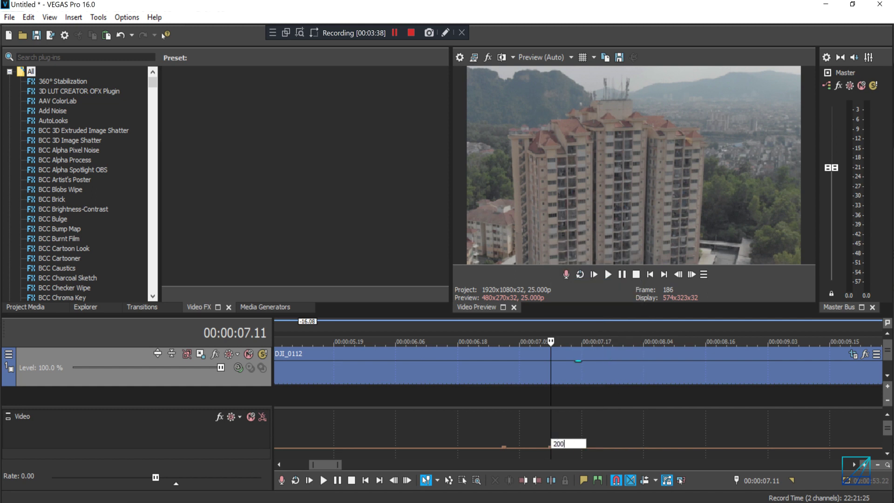
key(Return)
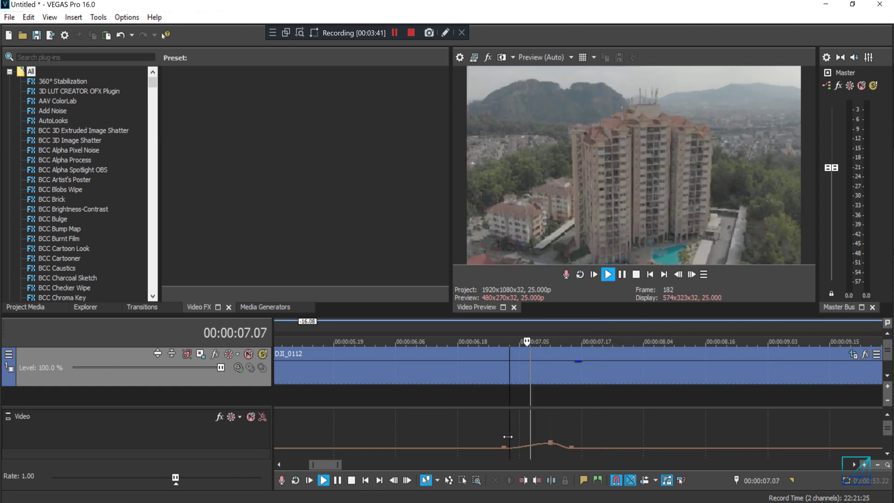
click(509, 437)
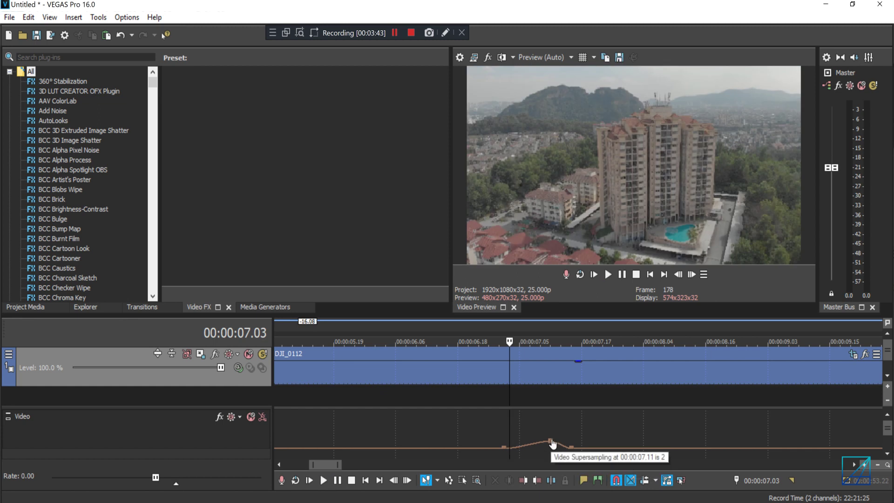
key(space)
key(space)
- Add a Motion Blur Amount envelope to the video bus
right_click(589, 432)
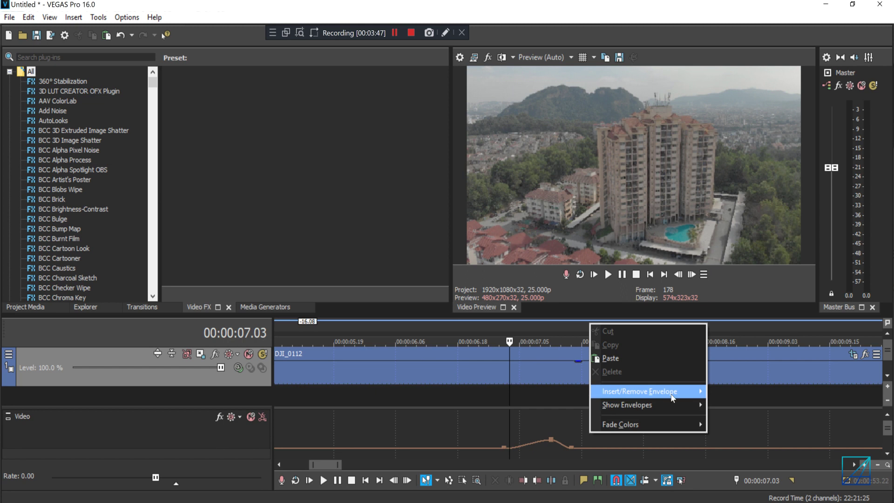
mouse_move(671, 391)
click(745, 418)
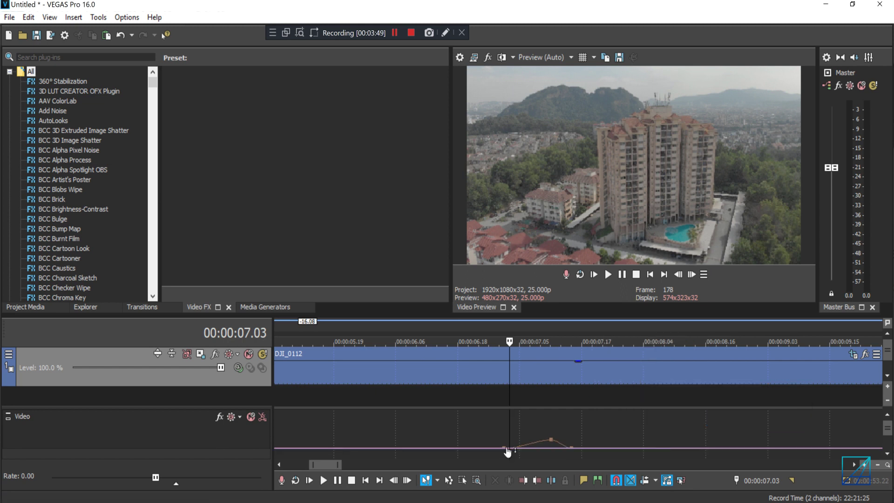
- Set the motion blur envelope points around the 07.11 peak to 0 with Set To
click(505, 448)
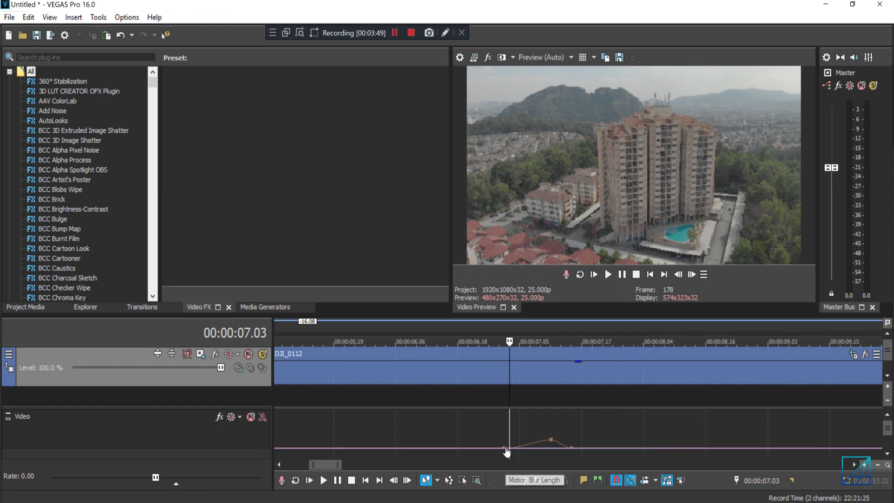
click(572, 447)
click(551, 441)
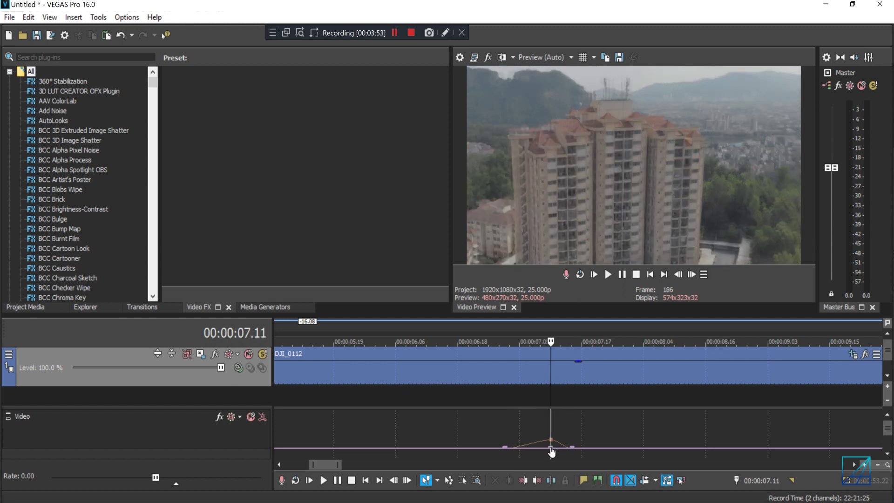
right_click(550, 443)
click(593, 289)
text(0)
key(Return)
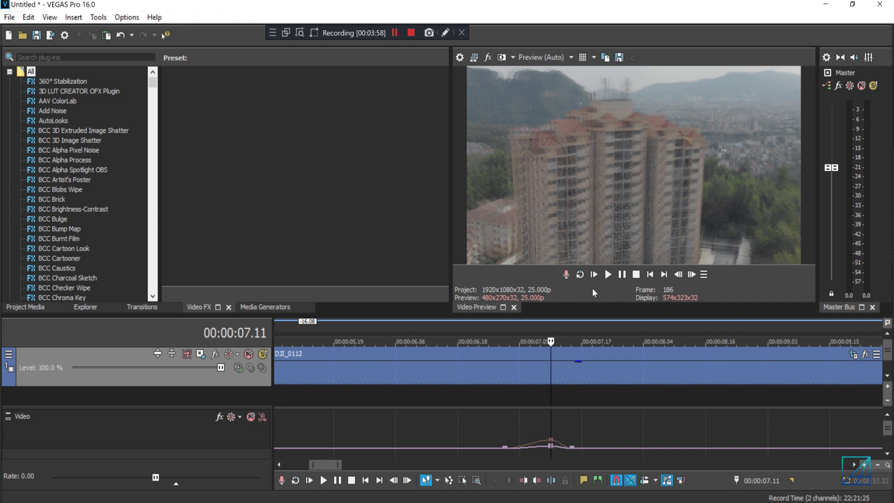
right_click(552, 447)
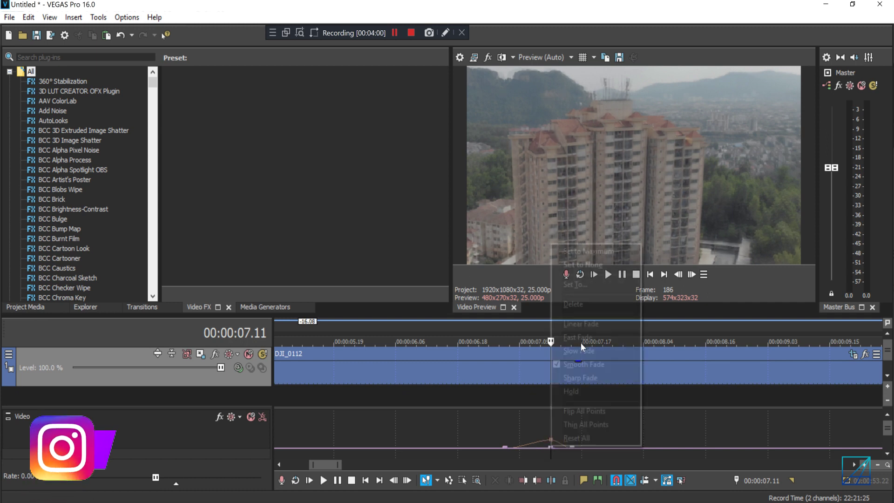
click(593, 287)
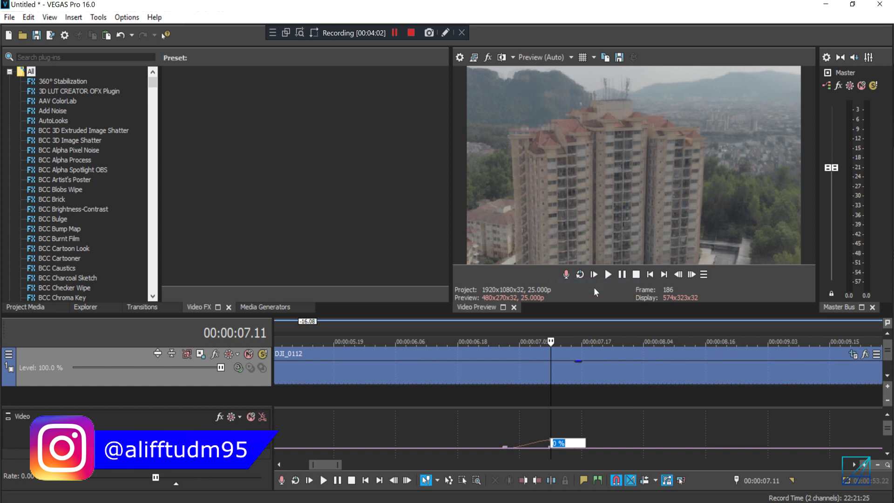
key(Return)
- Preview the motion-blurred snap zoom from 00:00:07.02
click(506, 432)
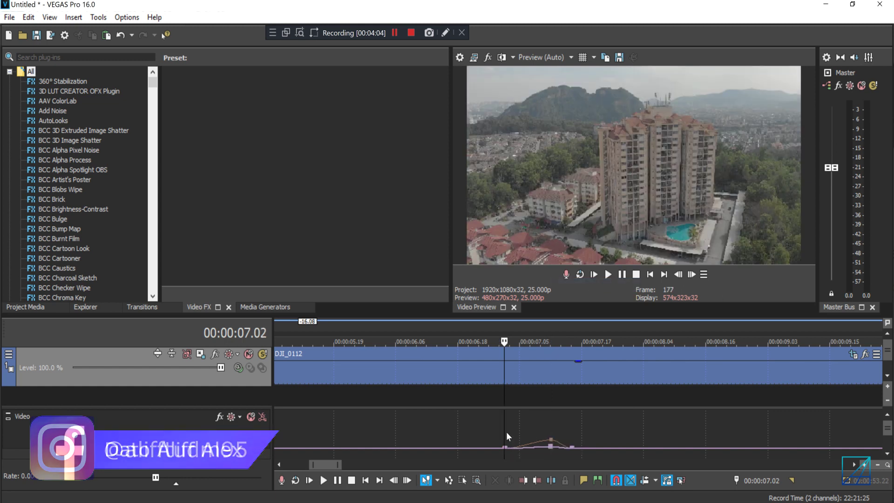
key(space)
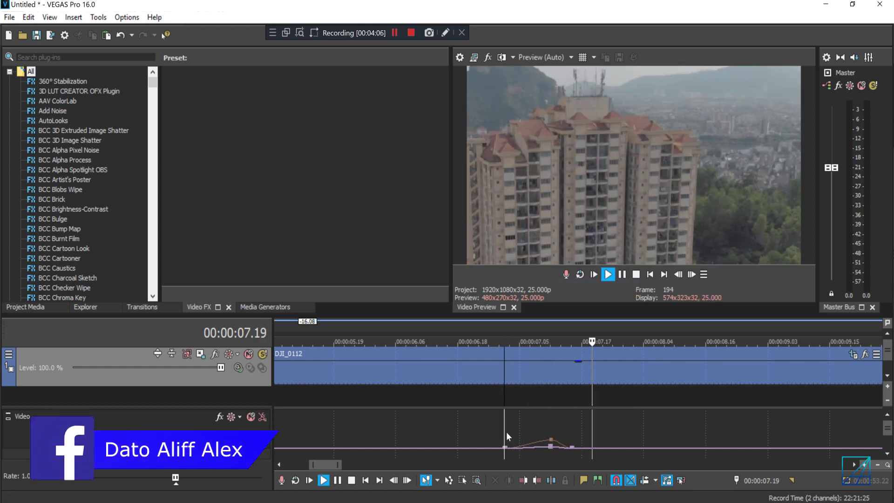
key(space)
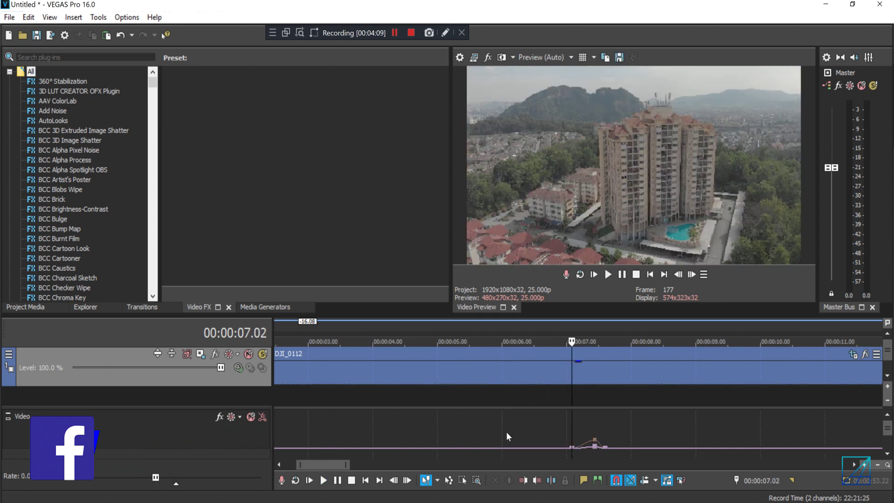
scroll(544, 434, down, 10)
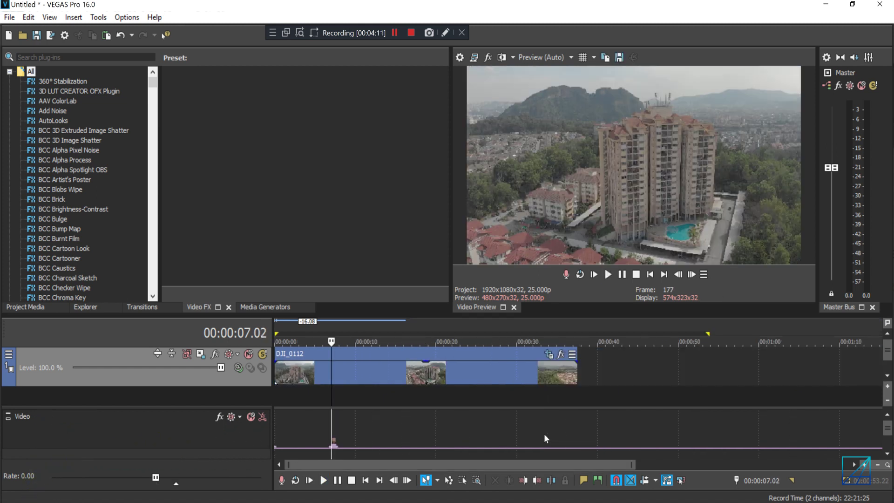